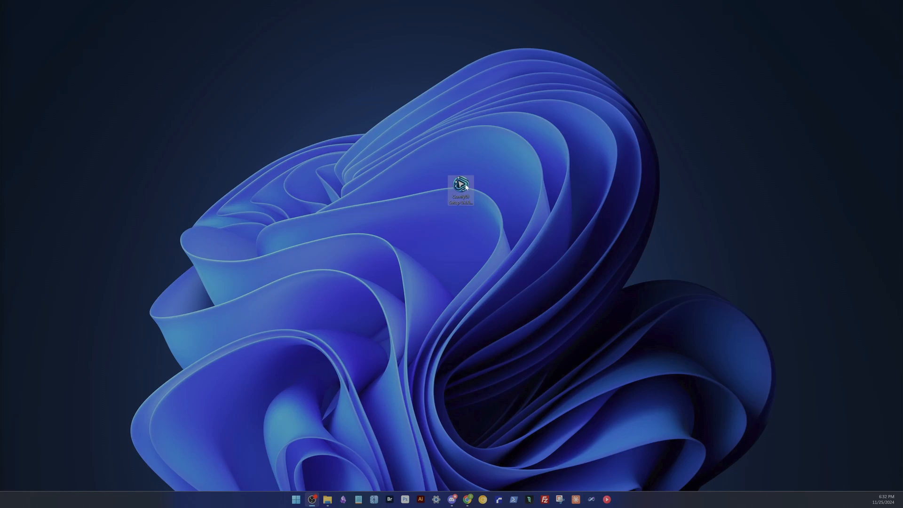
Step: Launch ComfyUI from the desktop shortcut, maximize its window and get started with the setup
double_click(466, 187)
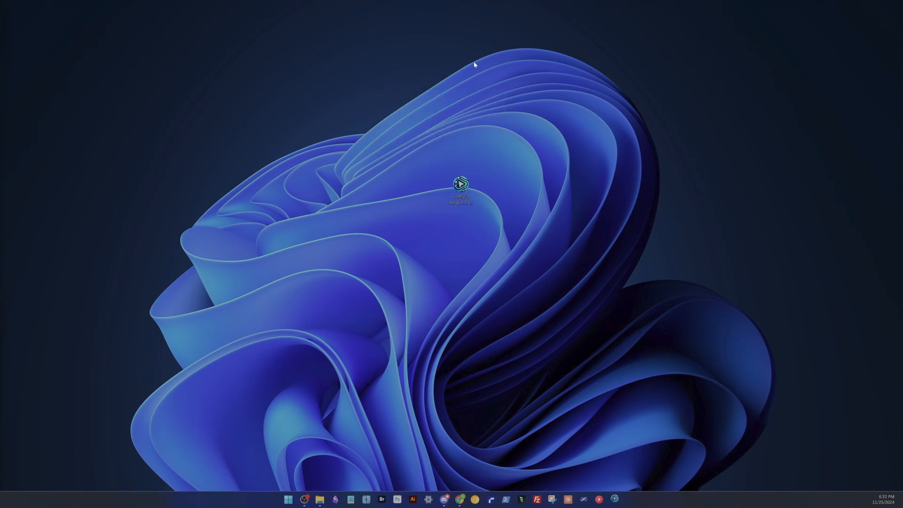
drag(565, 0, 621, 40)
double_click(621, 40)
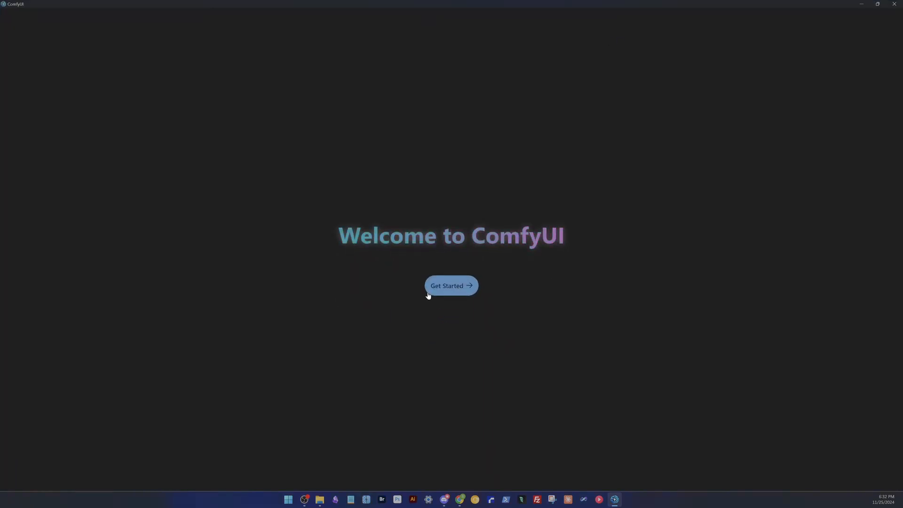
click(451, 291)
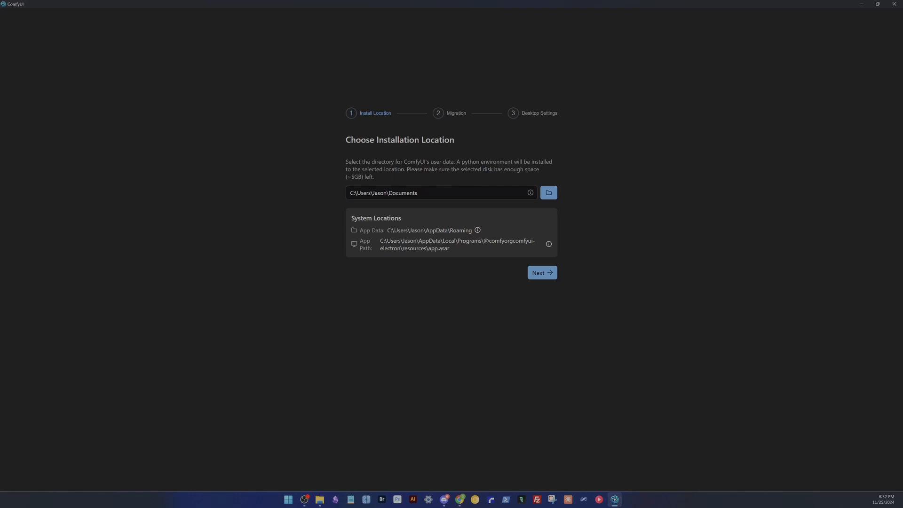
Step: Browse for an installation location and create a new folder named Comfy App on the AI-SSD (E:) drive
click(546, 193)
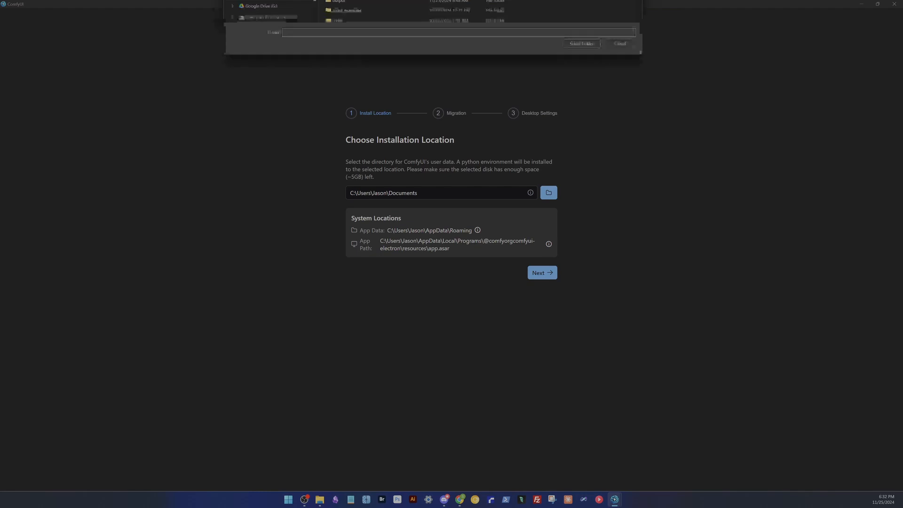
scroll(282, 193, up, 5)
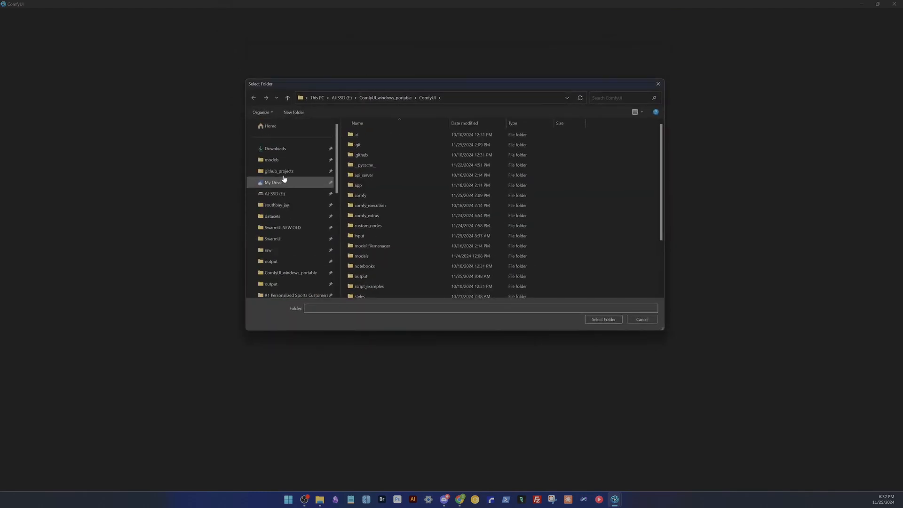
click(278, 196)
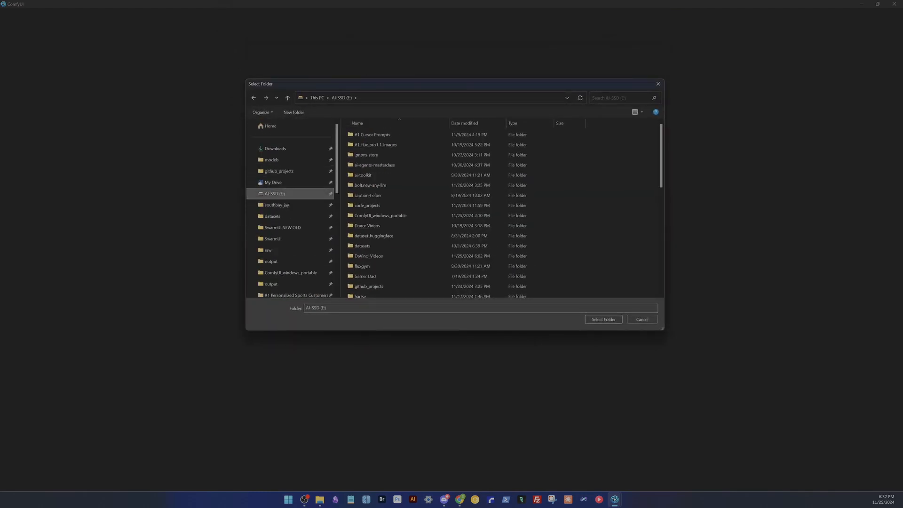
click(294, 112)
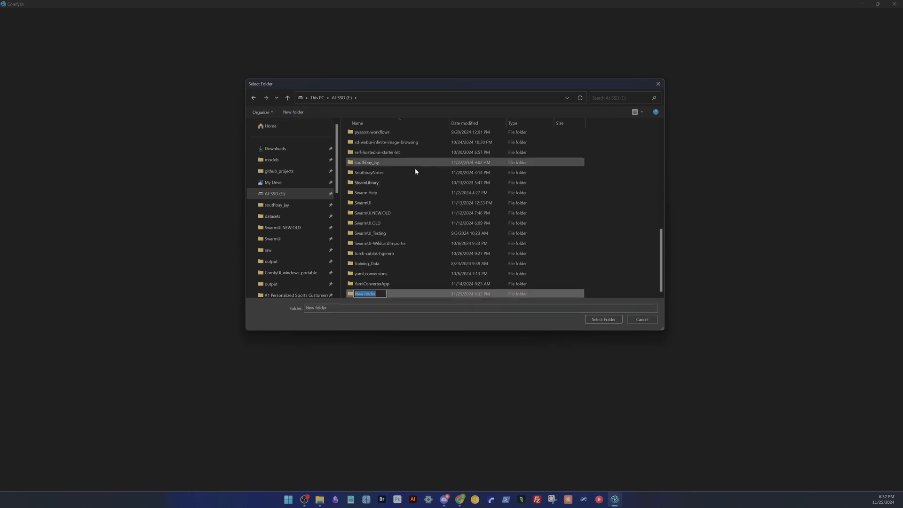
text(C)
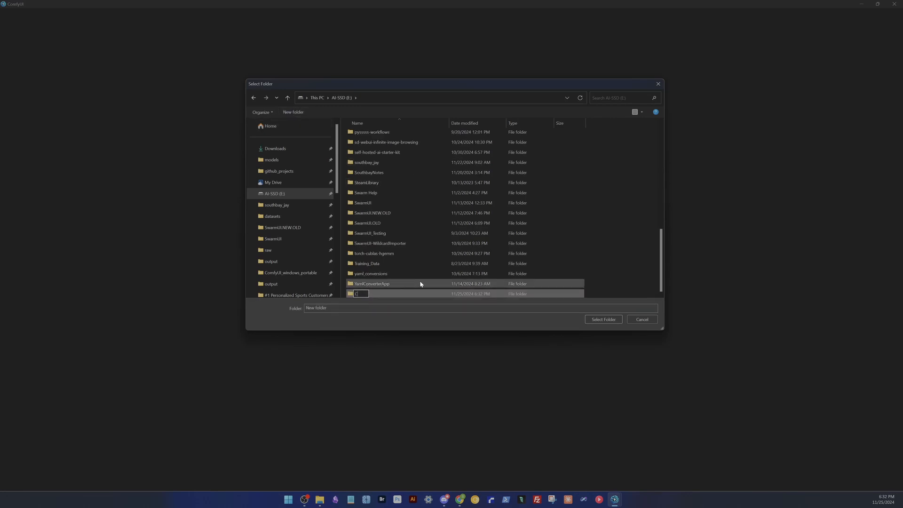
text(omfy App)
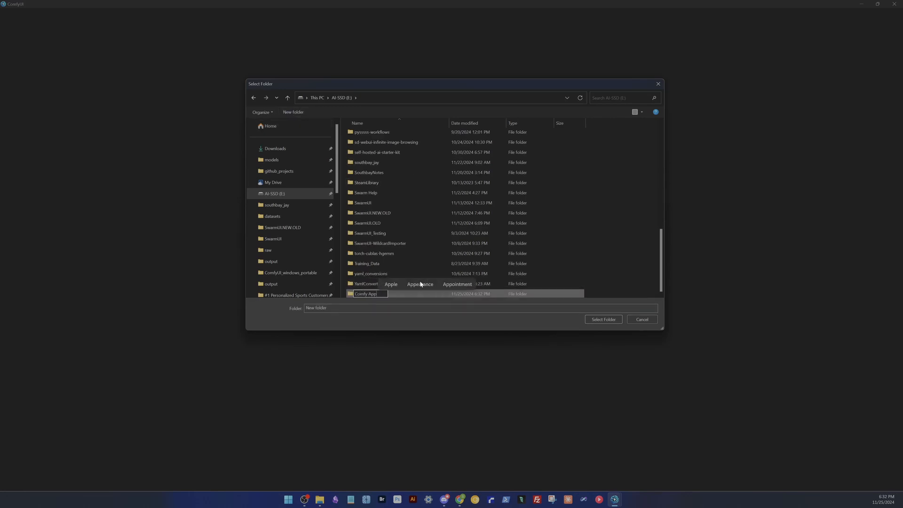
key(Return)
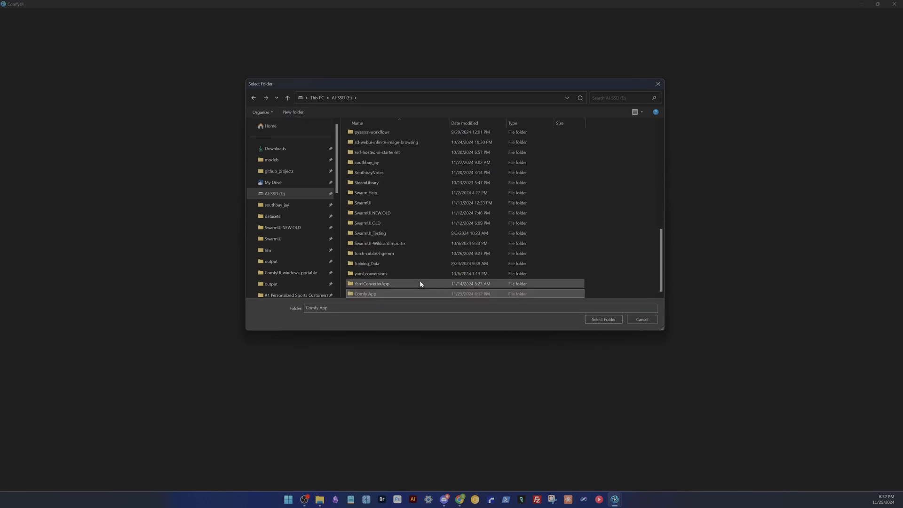
Step: Set E:\Comfy App as the installation location and continue to the migration stage
double_click(397, 293)
click(605, 319)
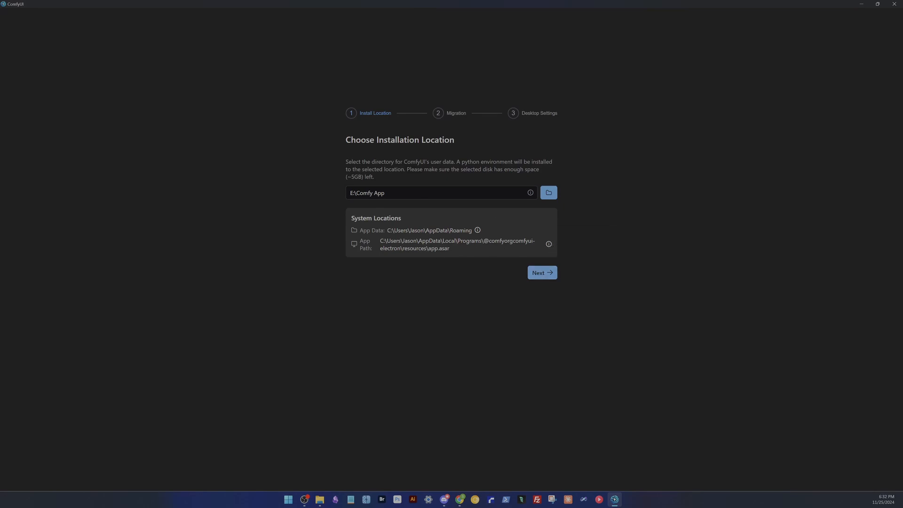
click(539, 275)
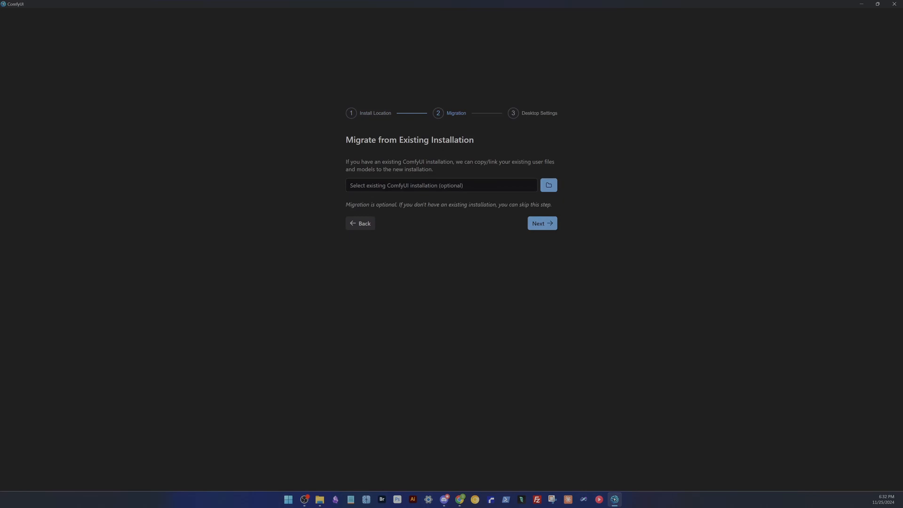
Step: Choose E:\ComfyUI_windows_portable\ComfyUI as the existing installation to migrate from
click(548, 185)
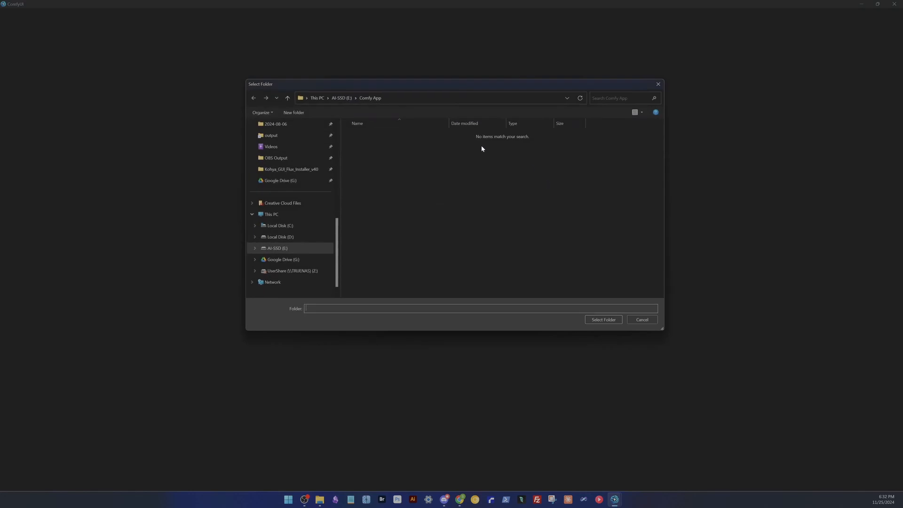
scroll(306, 186, up, 10)
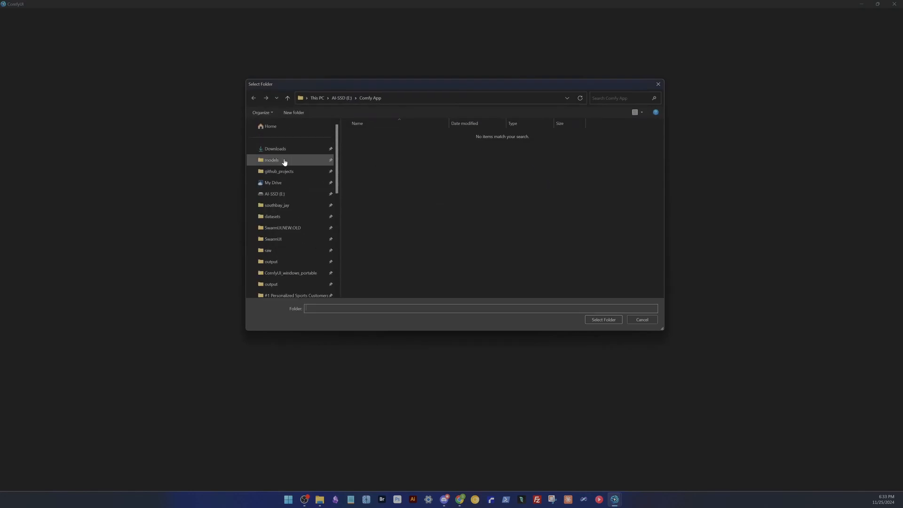
click(283, 193)
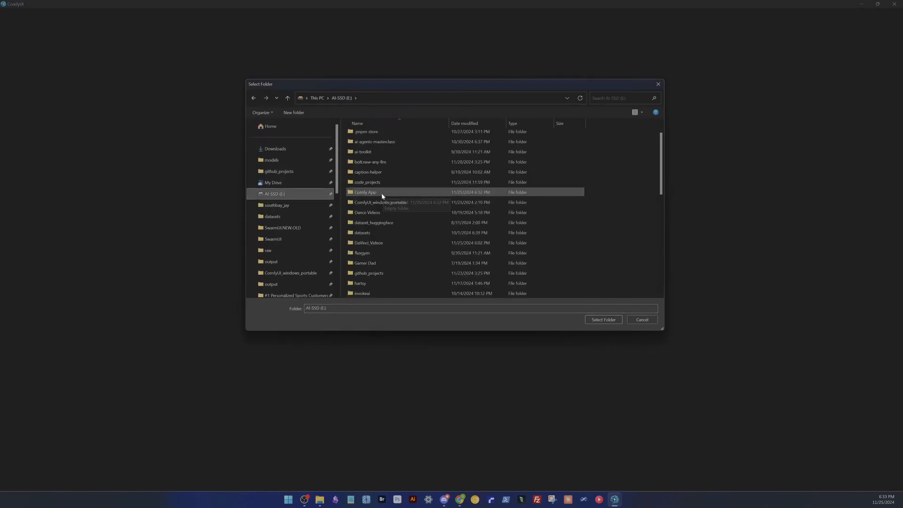
double_click(393, 203)
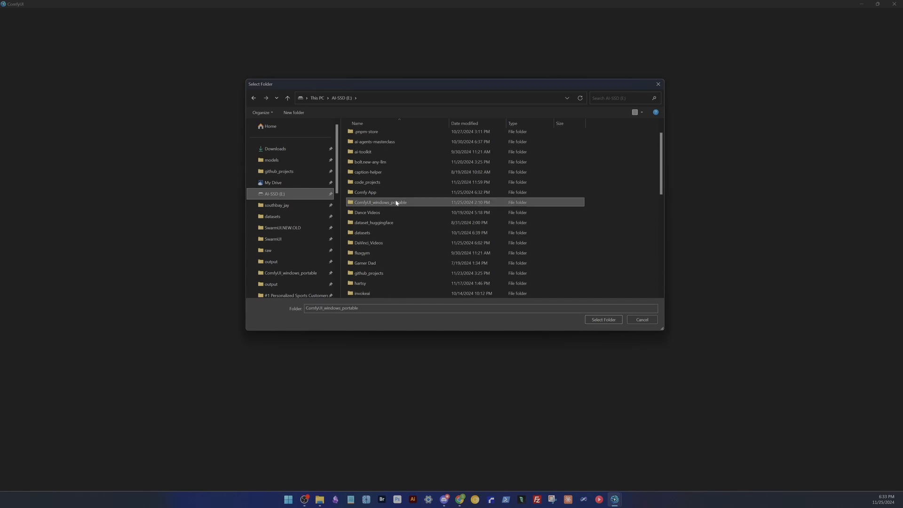
double_click(370, 136)
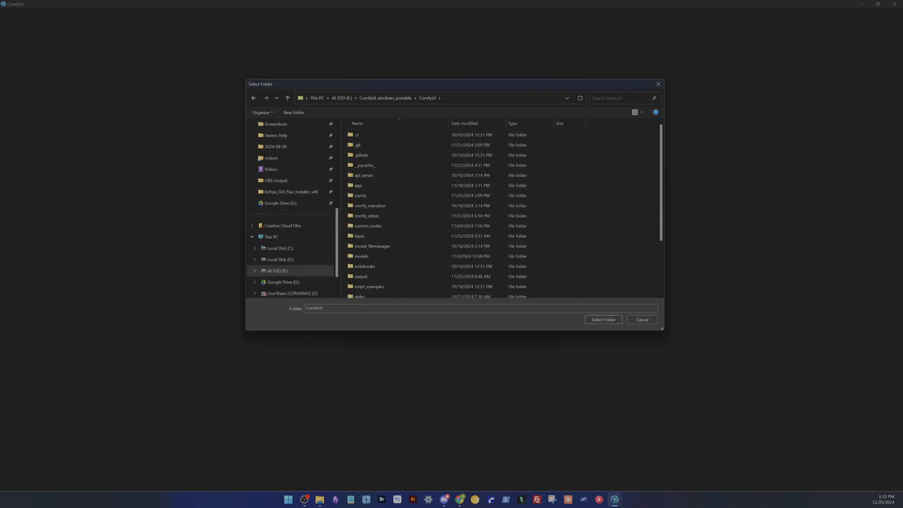
click(595, 320)
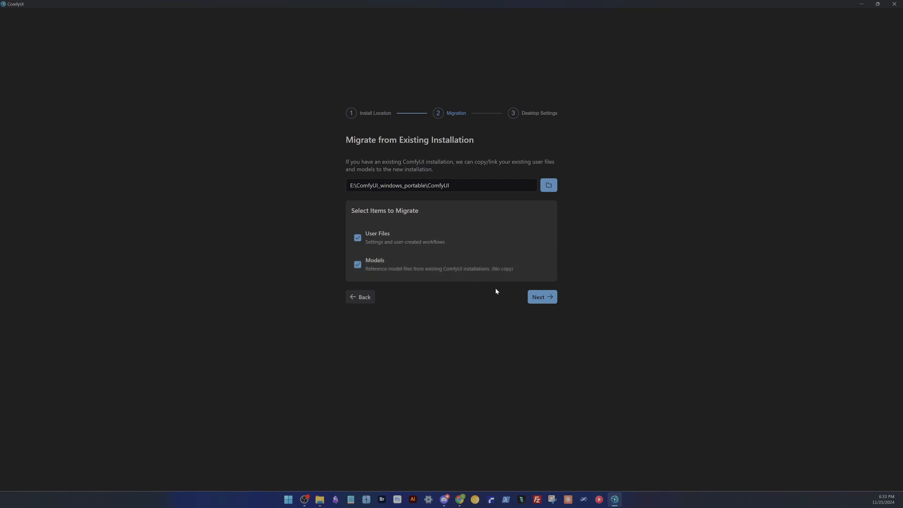
Step: Accept migrating User Files and Models, and install with Automatic Updates and Usage Analytics enabled
click(540, 299)
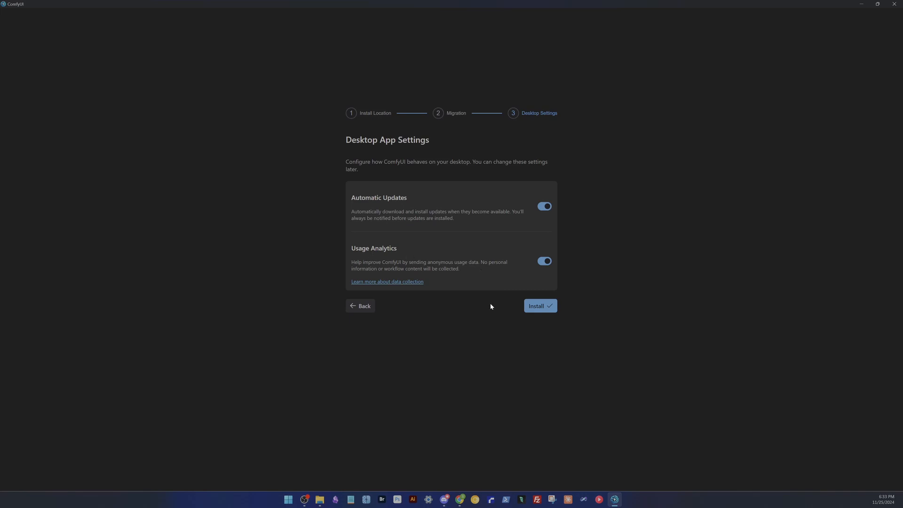
click(539, 307)
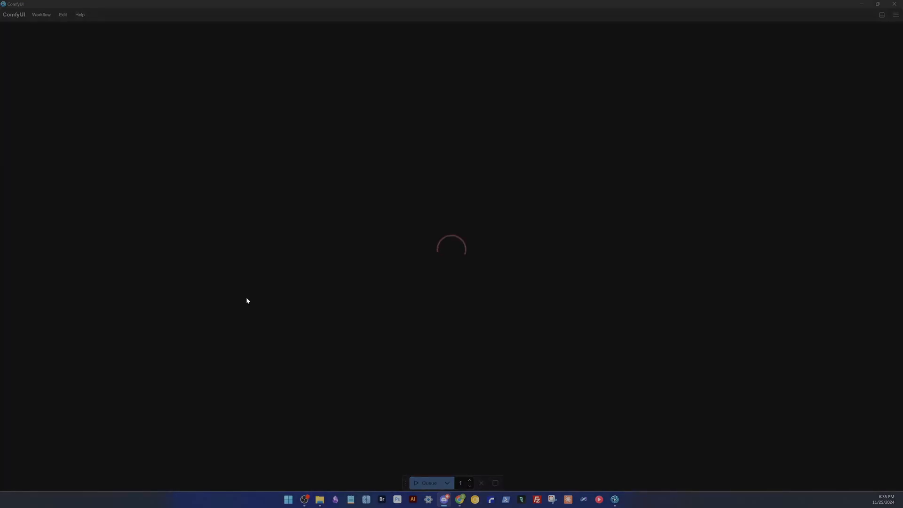
Step: Dock the floating queue controls in the main menu bar, and briefly open and close the Manager
scroll(405, 196, down, 5)
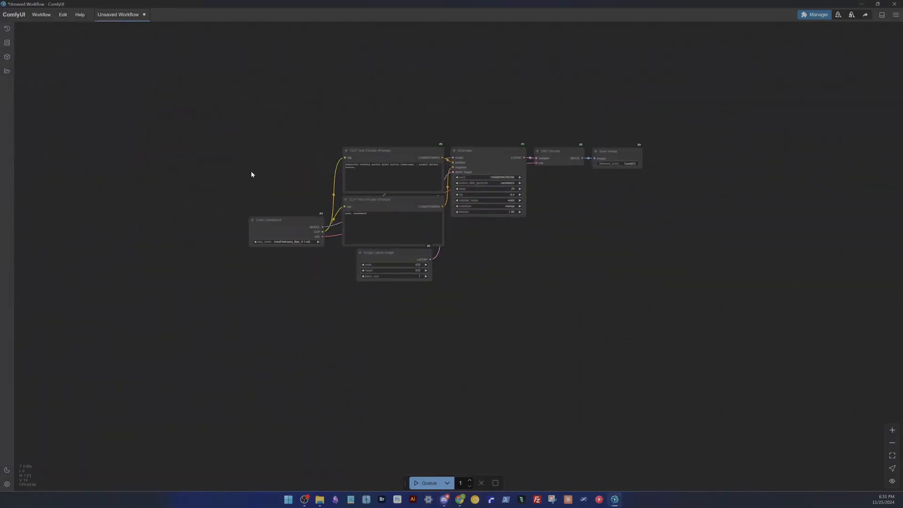
scroll(226, 129, down, 1)
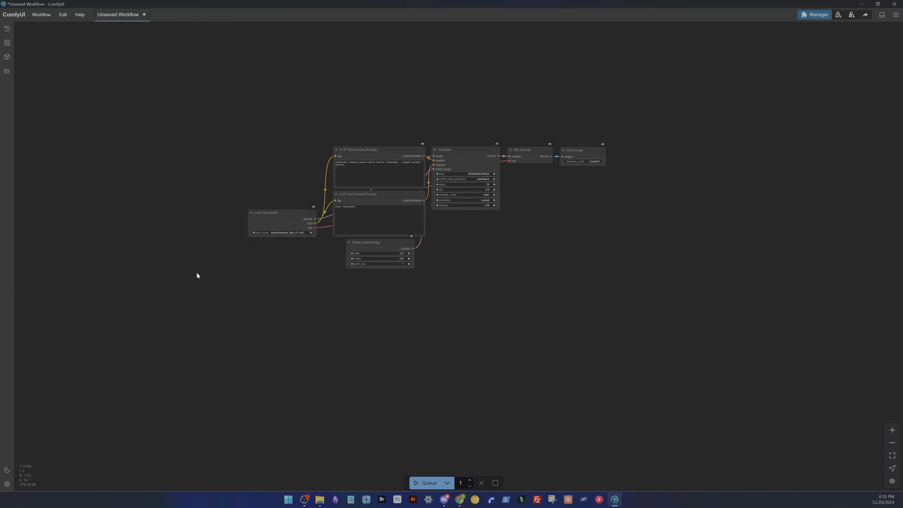
drag(405, 483, 725, 19)
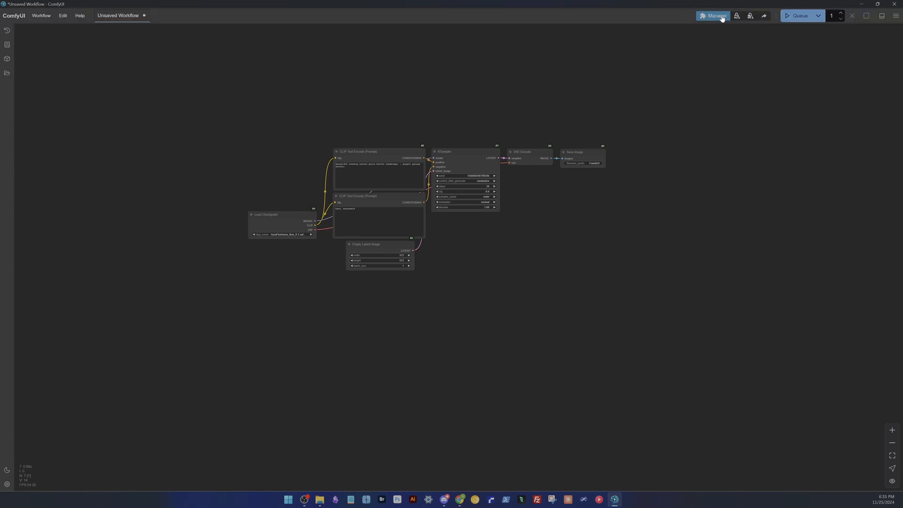
click(721, 17)
click(449, 343)
Step: Open the migrated workflow #1-Flux MileHigh Styler Random.json, dismiss the missing-node notice and show the whole graph
click(8, 73)
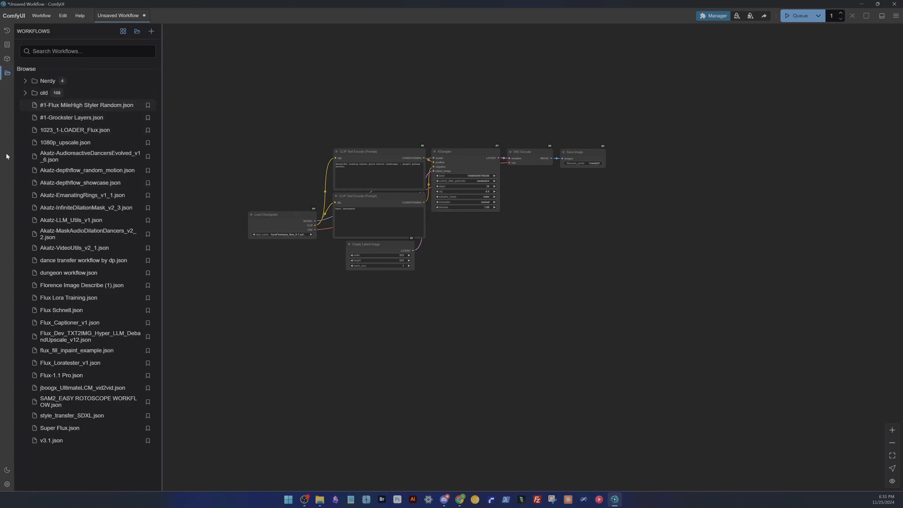
click(91, 106)
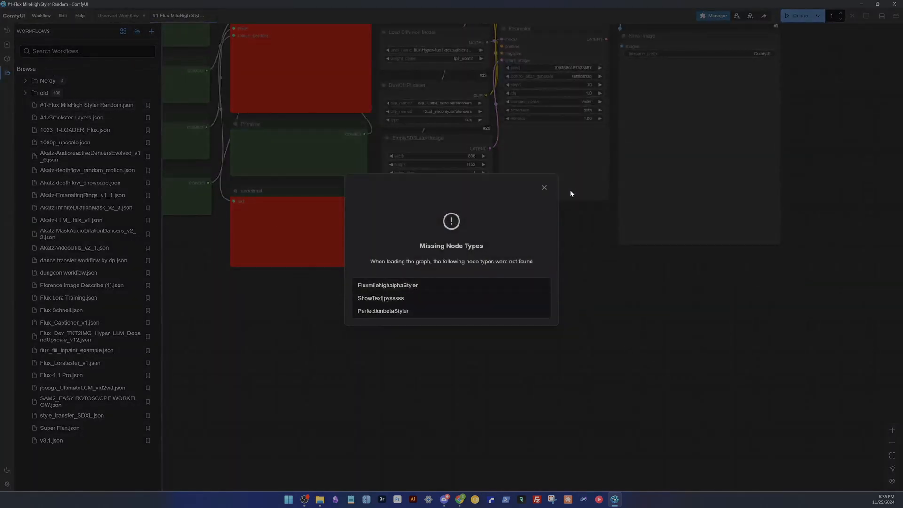
click(543, 189)
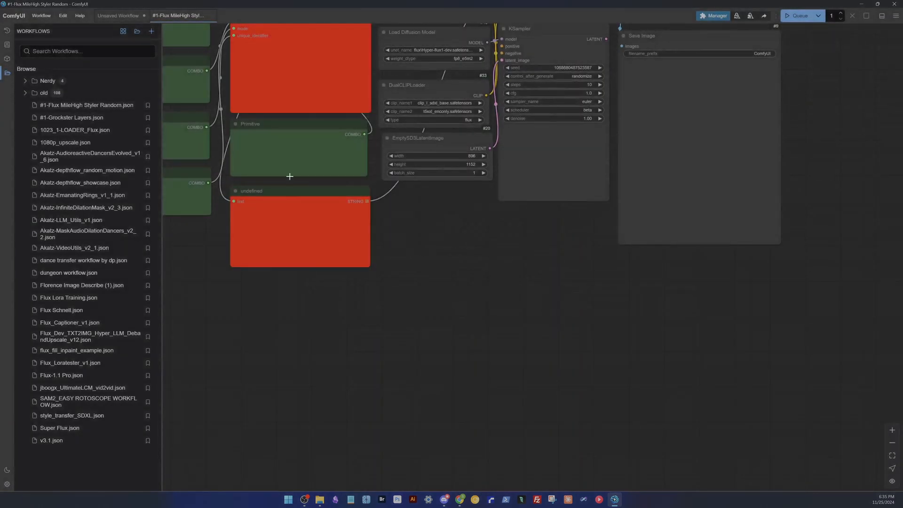
click(7, 72)
scroll(479, 229, down, 3)
drag(479, 262, 479, 326)
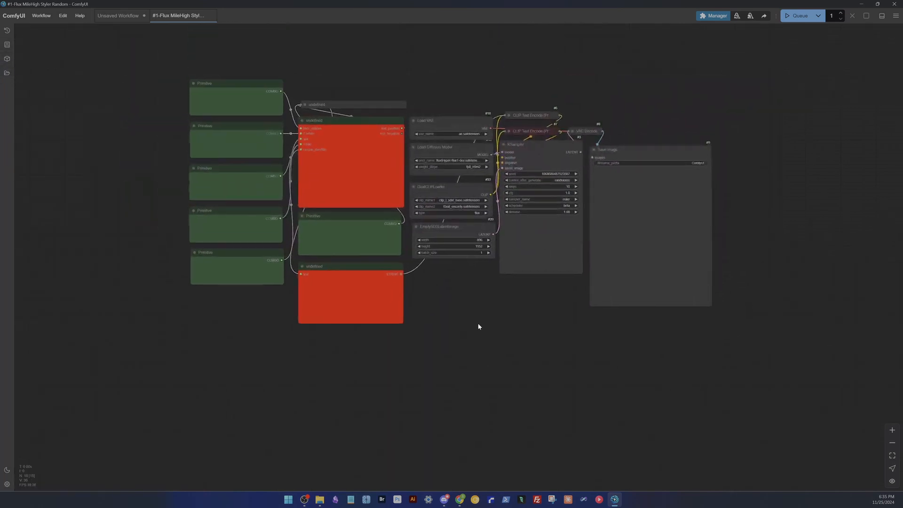
Step: Open the Super Flux.json workflow, dismiss its missing-node notice and bring all node groups into view
click(7, 73)
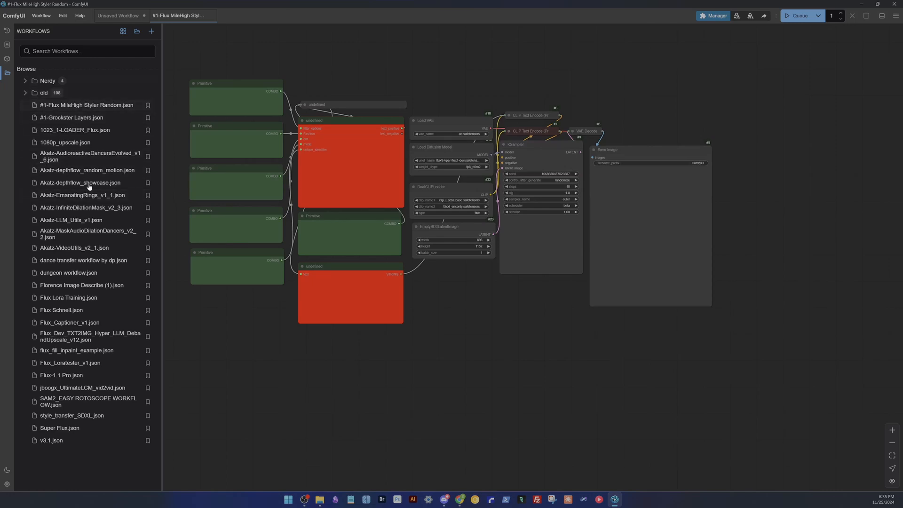
click(46, 429)
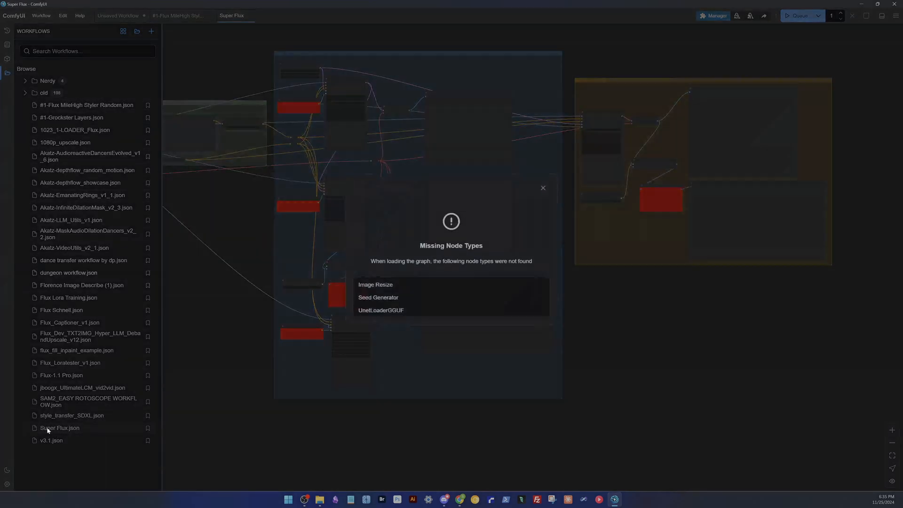
click(545, 187)
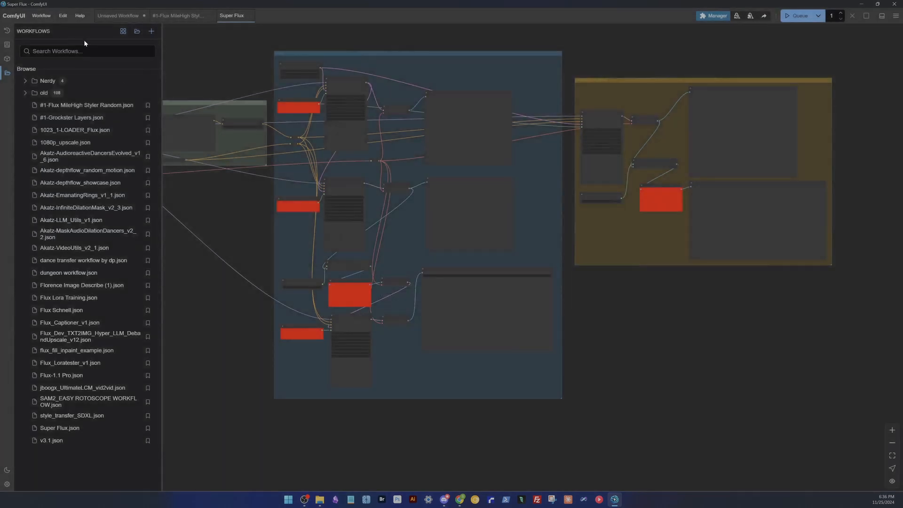
click(7, 73)
scroll(430, 256, down, 2)
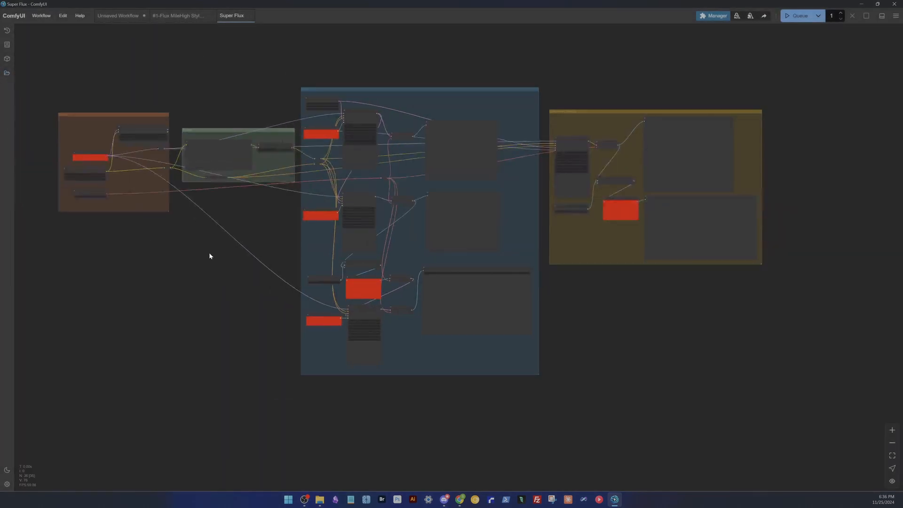
mouse_move(209, 254)
mouse_down()
mouse_move(218, 248)
mouse_move(205, 253)
mouse_up()
drag(175, 85, 159, 90)
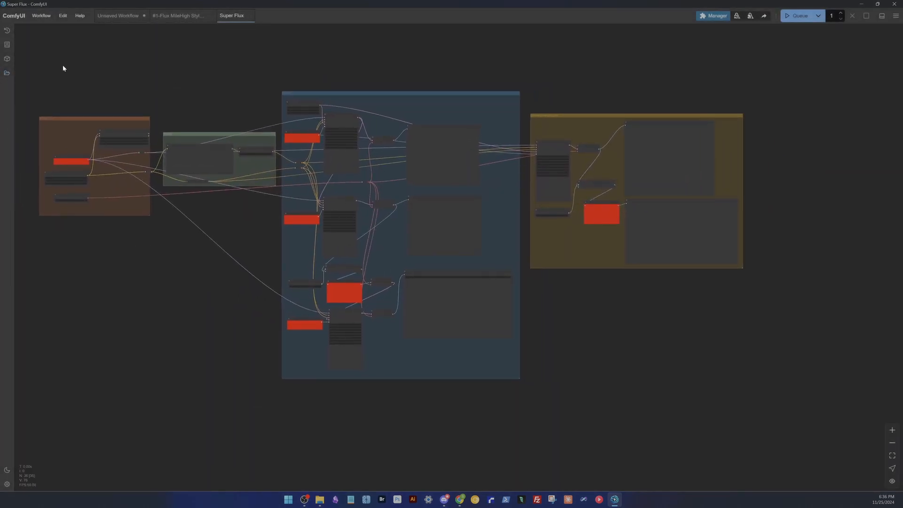
Step: Open the model library and examine the migrated models in the loras folder, including the preview details of Colorful_Mosaic_SDXL
click(7, 59)
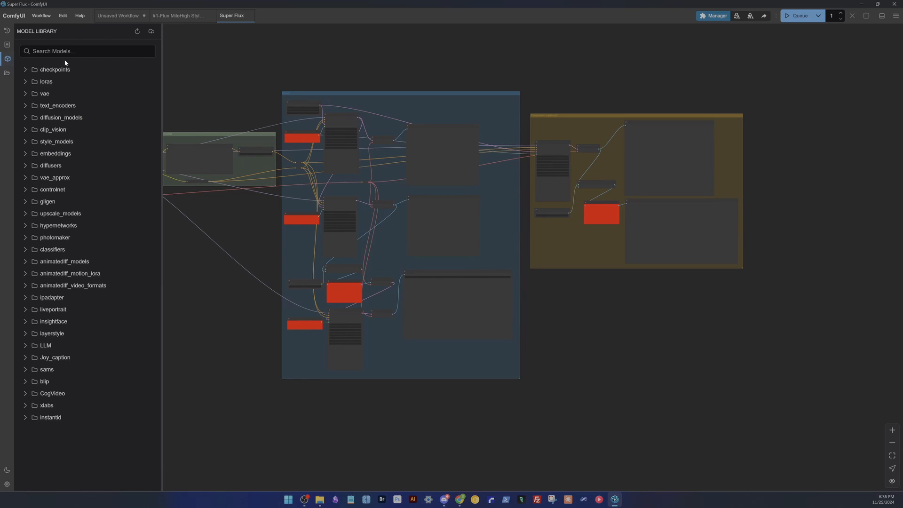
click(34, 85)
scroll(62, 195, down, 3)
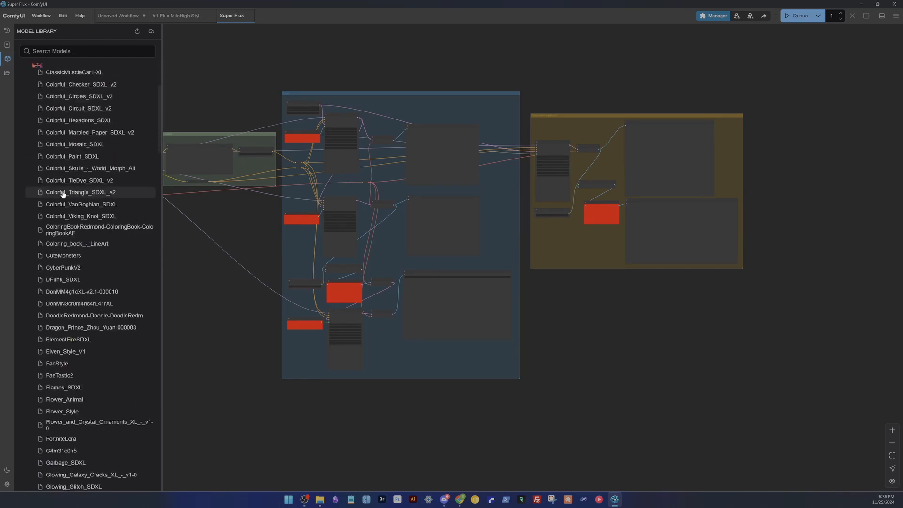
scroll(63, 194, down, 10)
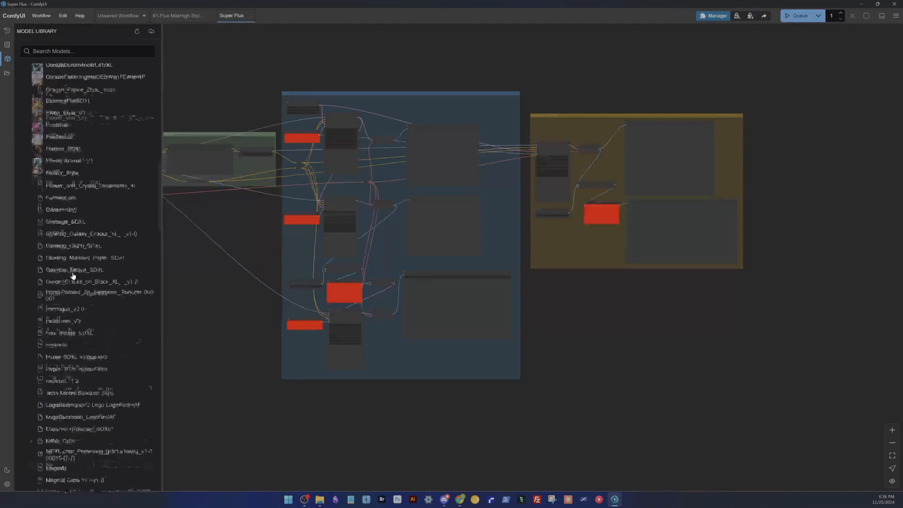
scroll(73, 276, up, 10)
mouse_move(104, 305)
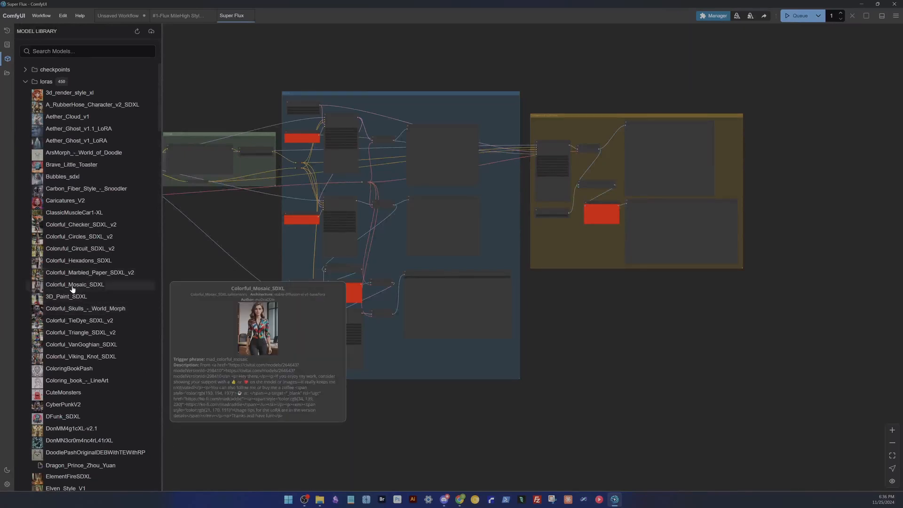
click(26, 82)
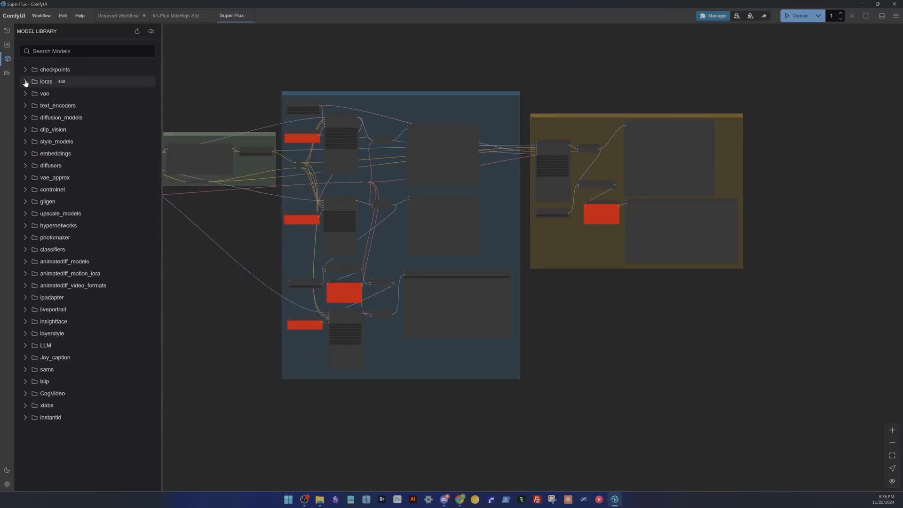
Step: Look through the whole checkpoints folder in the model library to check the migrated checkpoints and their subfolders
click(26, 70)
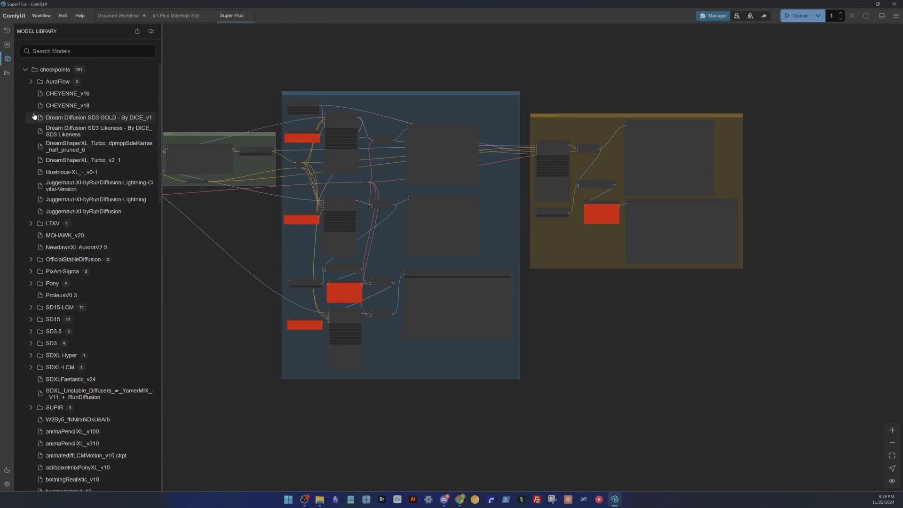
scroll(74, 117, down, 10)
scroll(73, 117, down, 8)
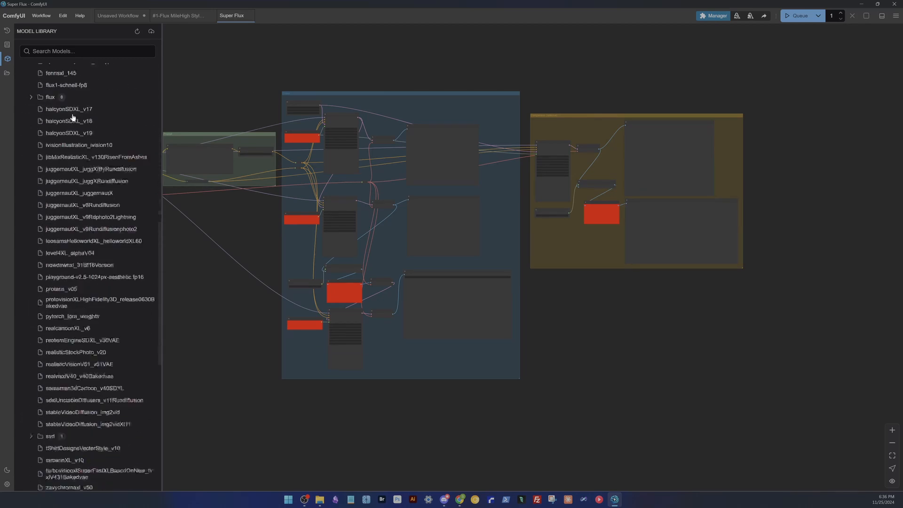
scroll(74, 117, up, 15)
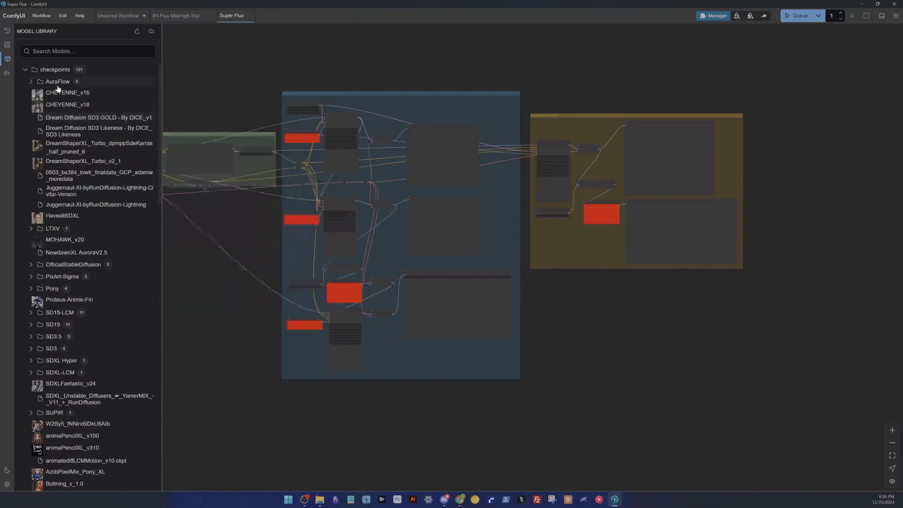
mouse_move(50, 241)
scroll(50, 241, down, 5)
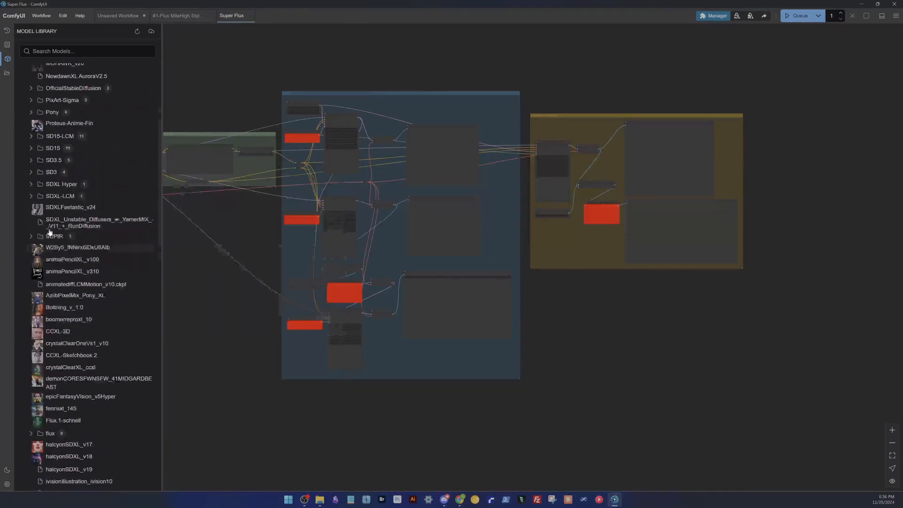
scroll(51, 197, down, 4)
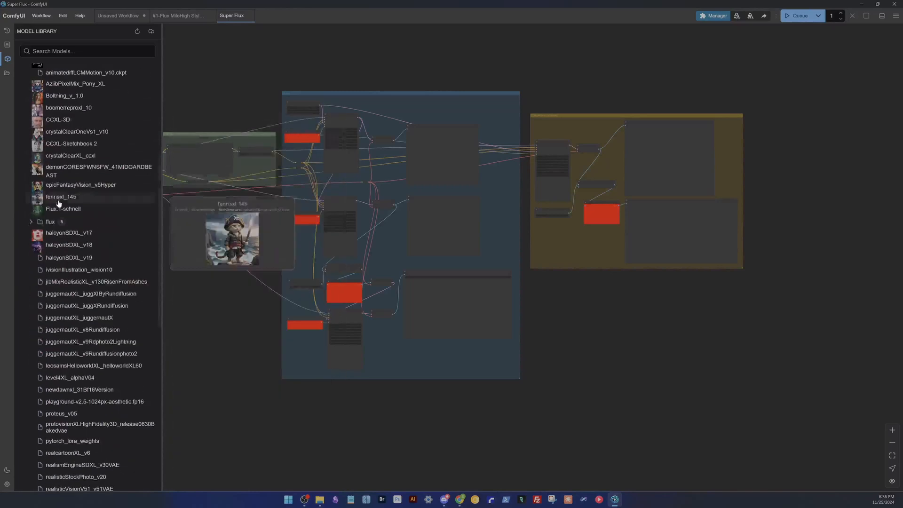
scroll(59, 204, down, 6)
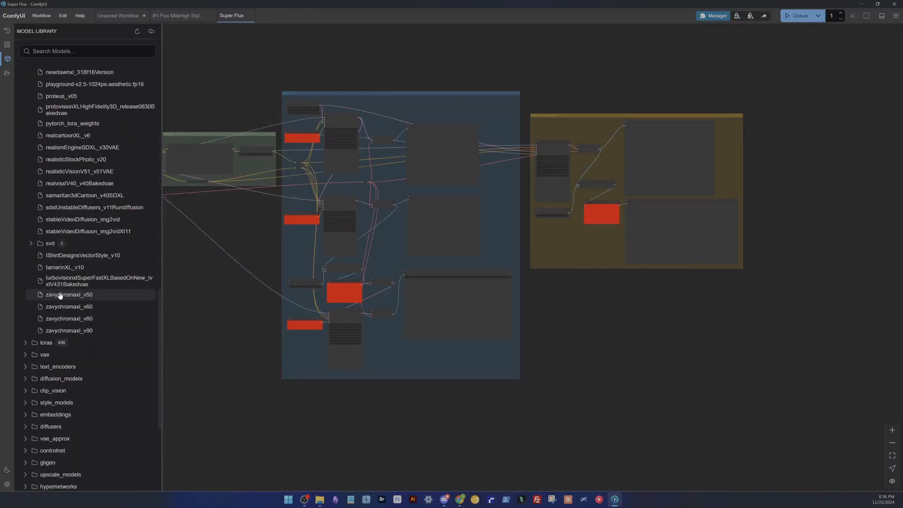
scroll(65, 249, up, 15)
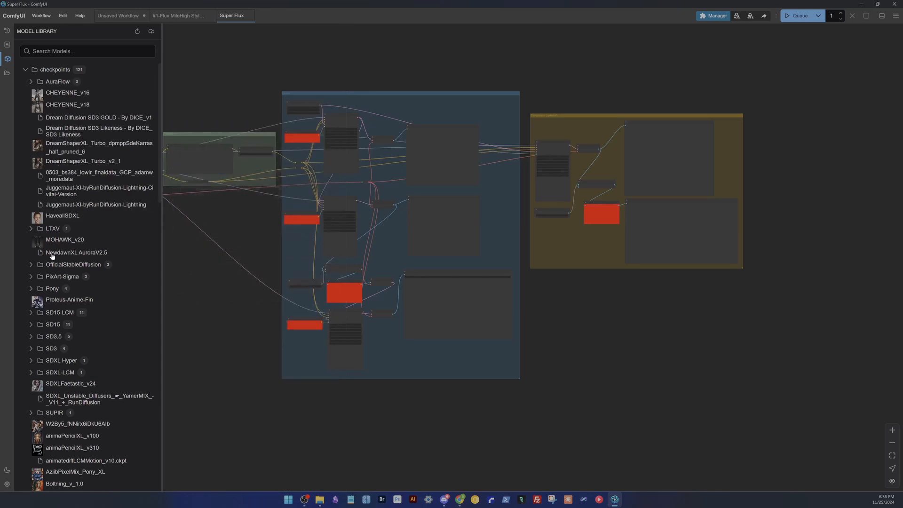
Step: Check the contents of the AuraFlow checkpoint subfolder, then collapse the checkpoints folder and close the model library
click(32, 83)
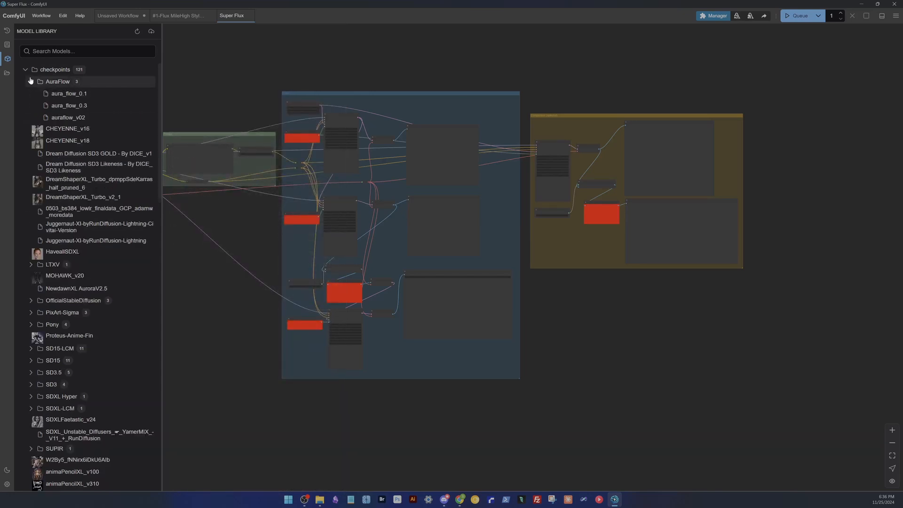
click(26, 69)
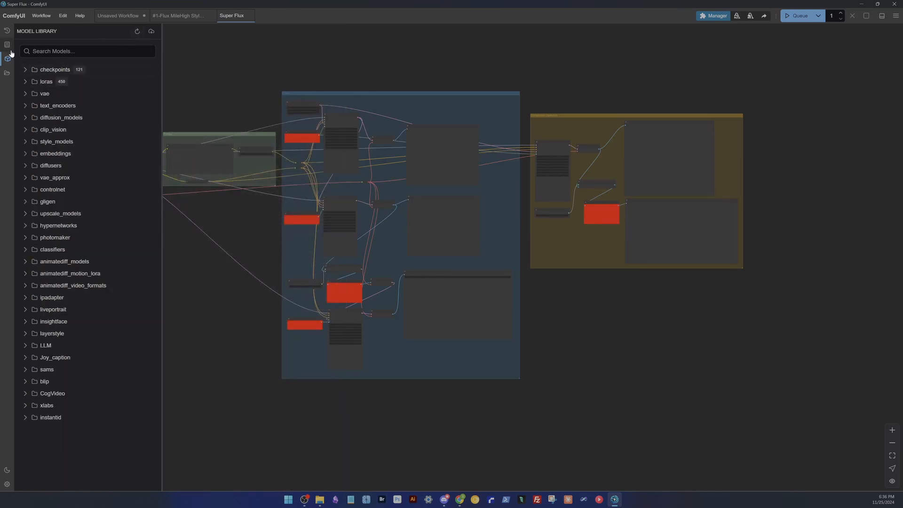
click(7, 58)
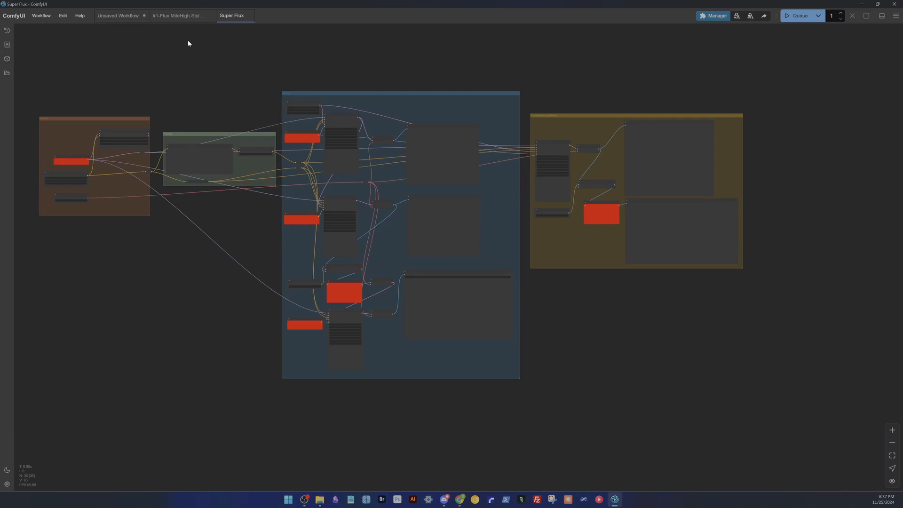
Step: View the three open workflows in turn, enlarging the default text-to-image graph, and finish on Unsaved Workflow
click(118, 18)
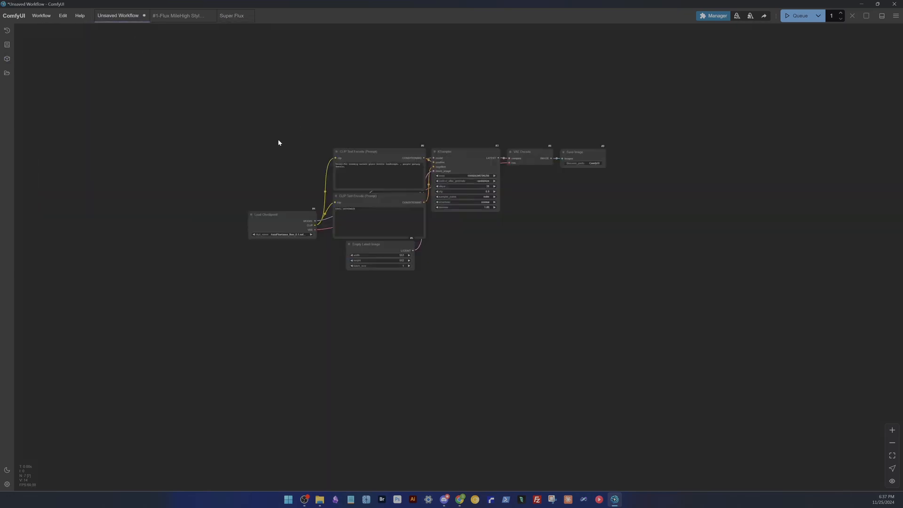
scroll(279, 212, up, 7)
drag(272, 126, 174, 176)
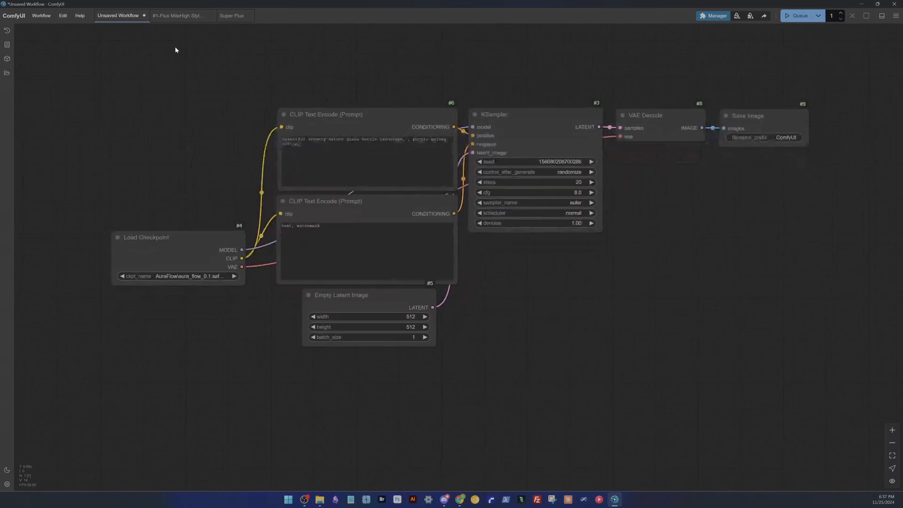
click(174, 17)
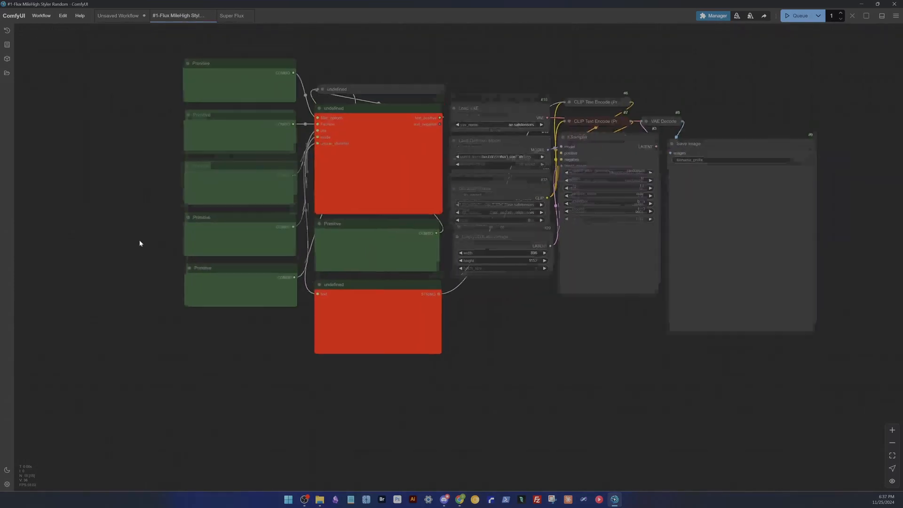
click(233, 16)
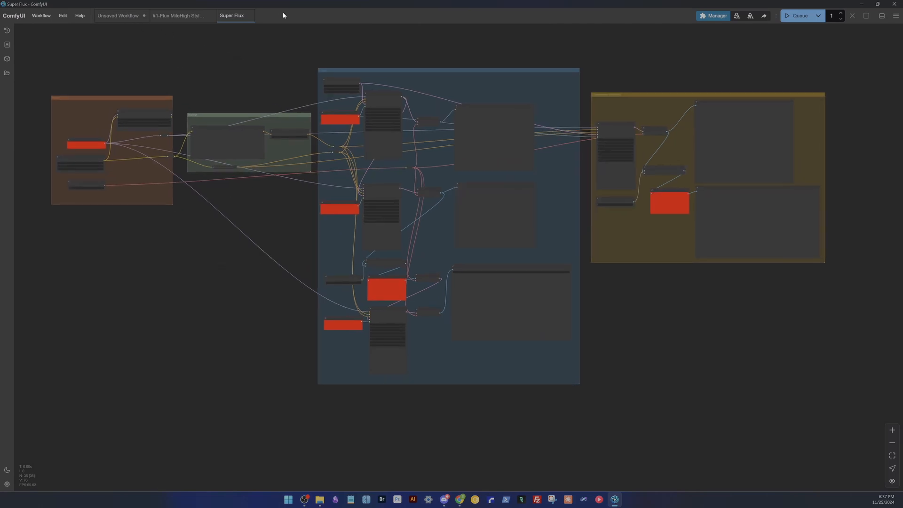
click(124, 16)
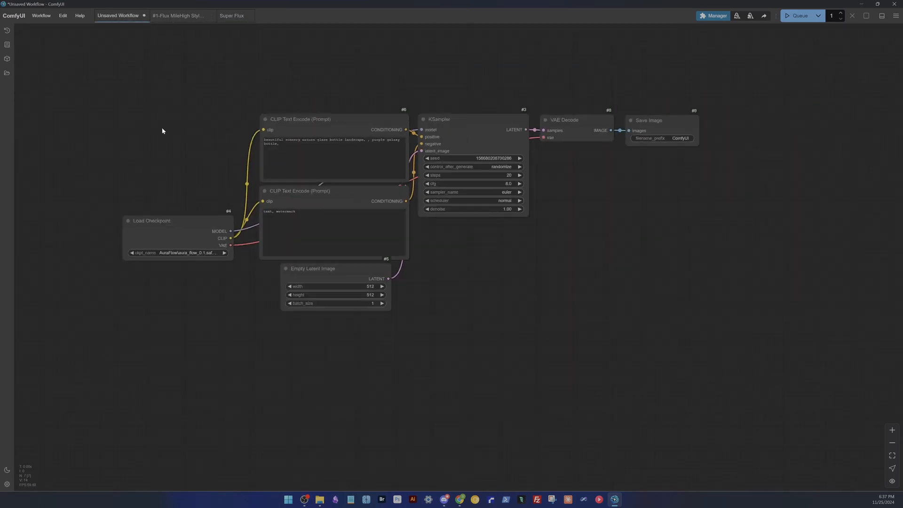